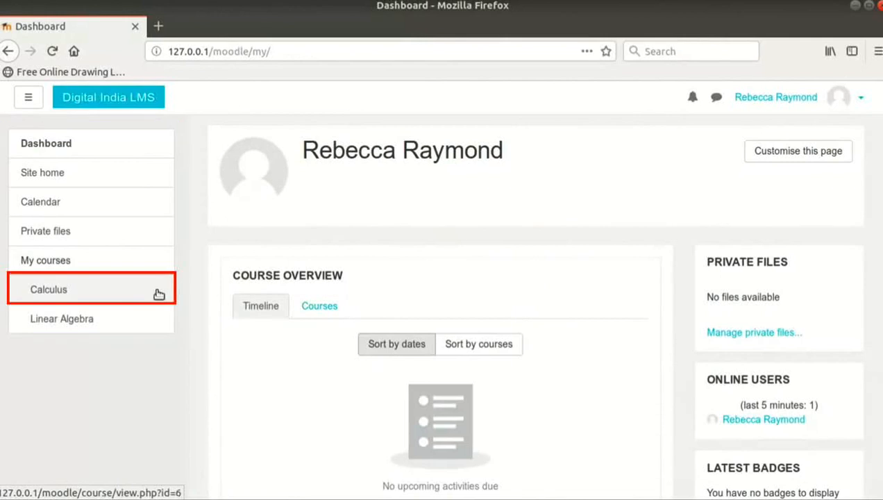
Step: Open the Calculus course from the list of my courses
click(51, 296)
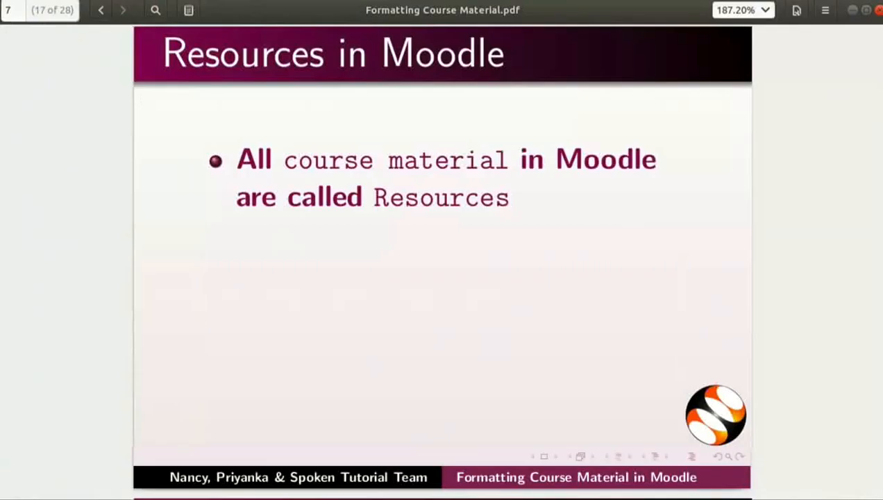
key(Page_Down)
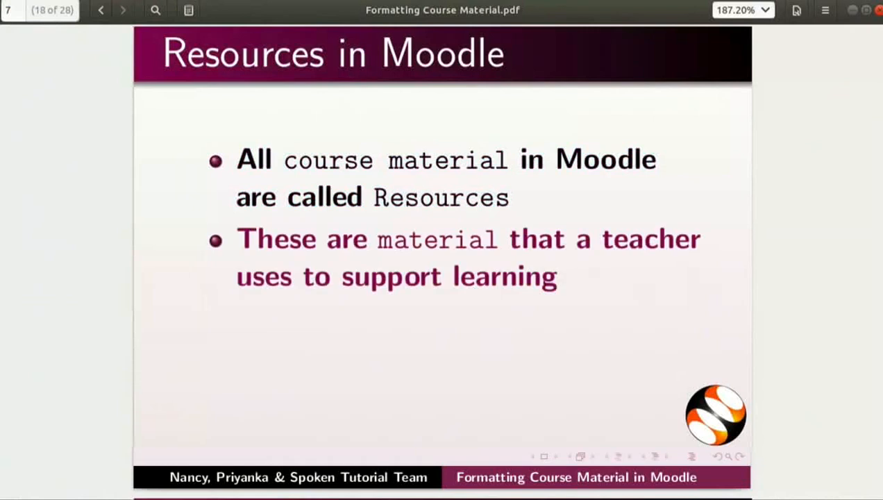
key(Page_Down)
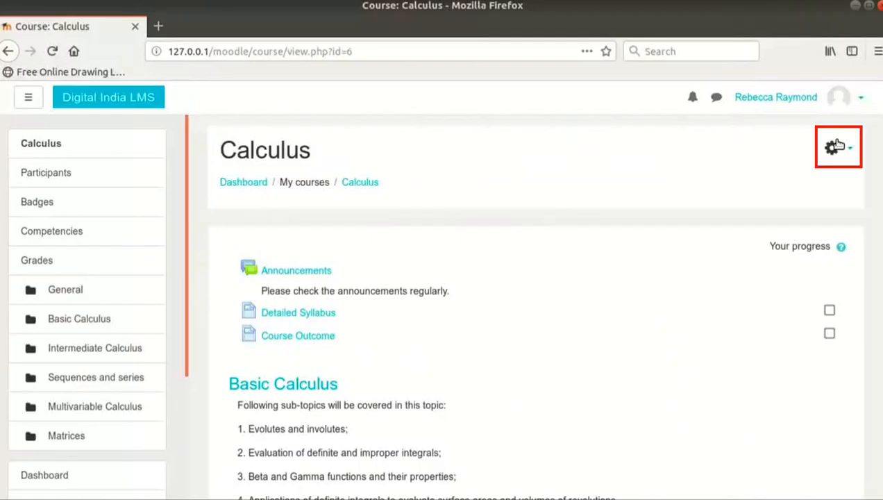
Step: Turn on editing for the Calculus course and add a Page resource to the Basic Calculus topic
click(839, 146)
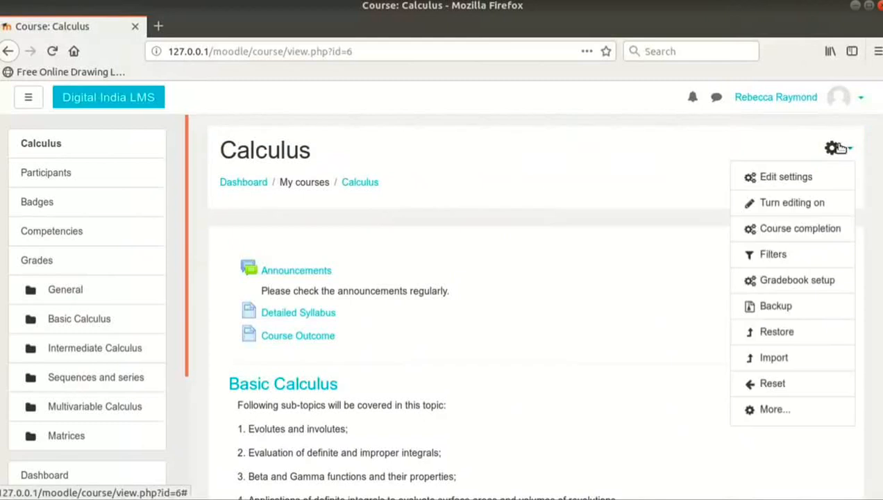
click(816, 206)
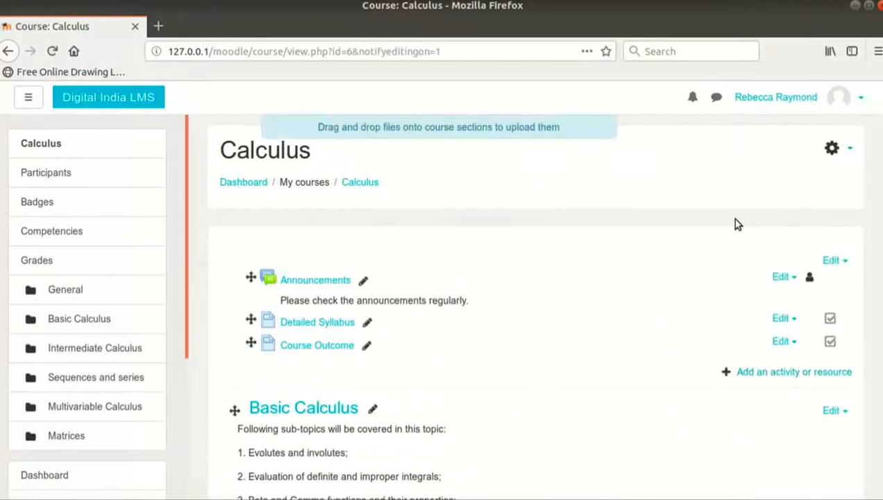
scroll(737, 223, down, 3)
scroll(737, 224, down, 2)
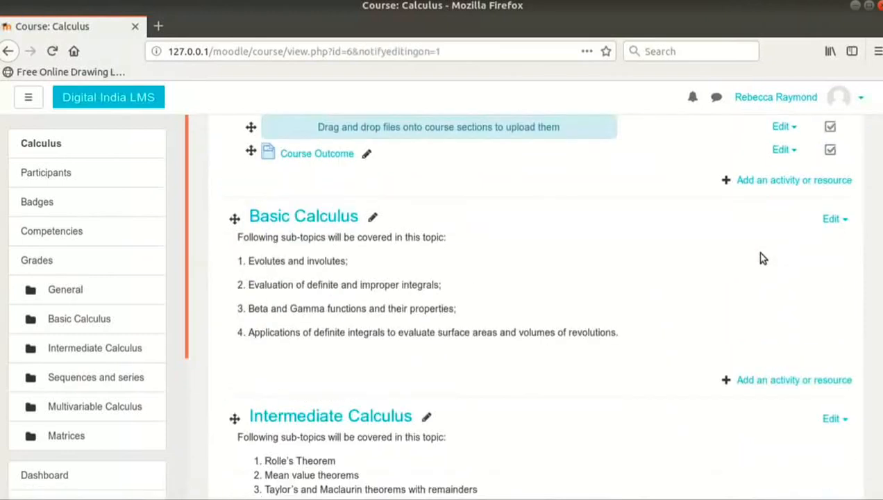
click(792, 379)
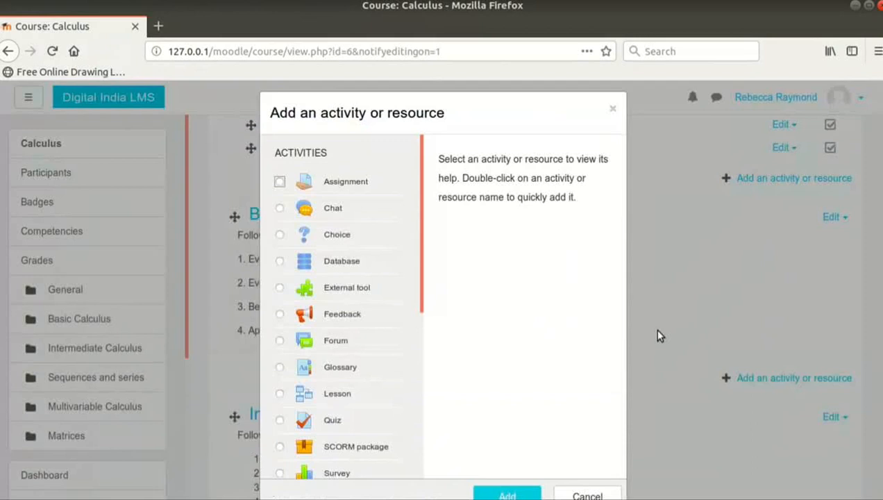
scroll(562, 313, down, 1)
scroll(366, 270, down, 7)
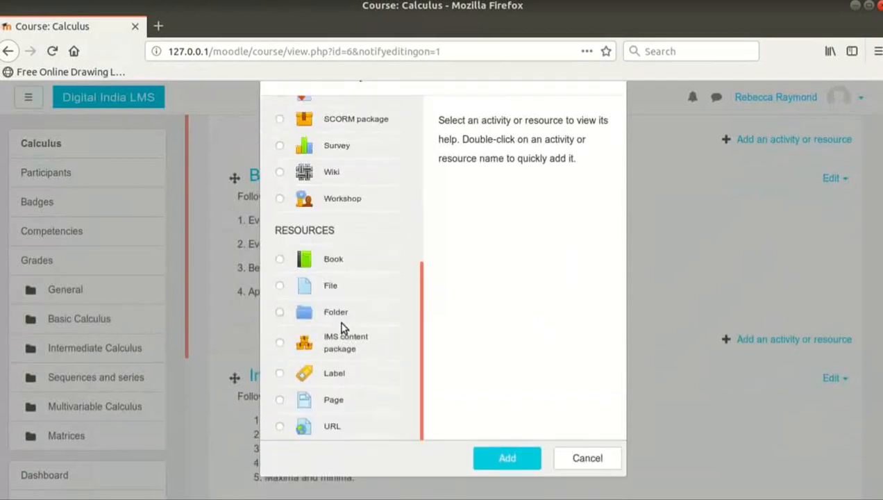
click(281, 401)
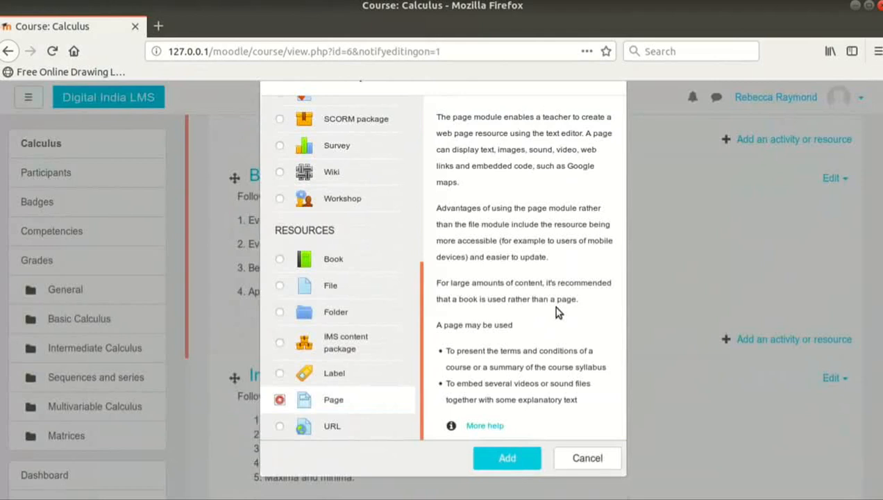
click(519, 459)
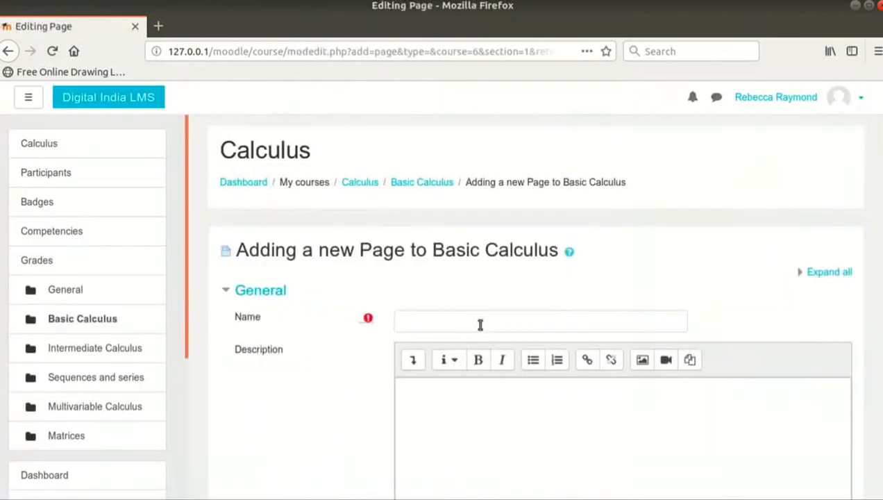
Step: Name the new page "Lecture 1 Notes" and enter the description "Involutes and construction of Involute of circle"
click(480, 324)
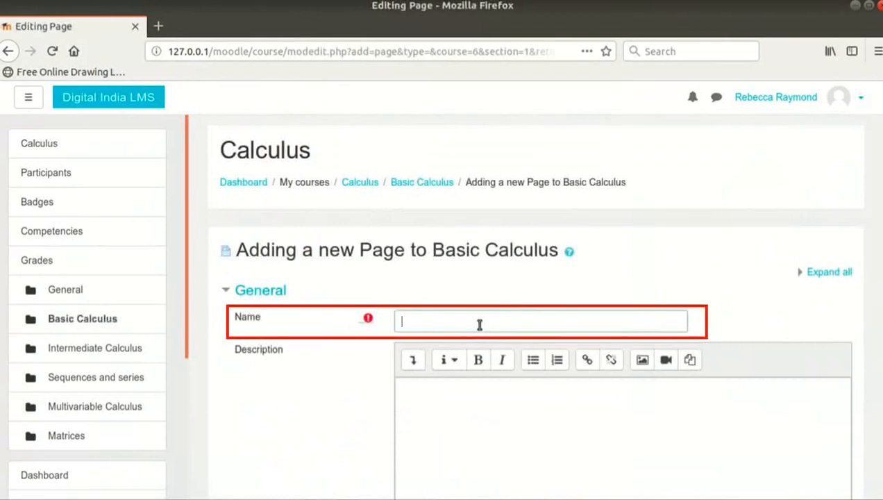
text(Lecture 1 Notes)
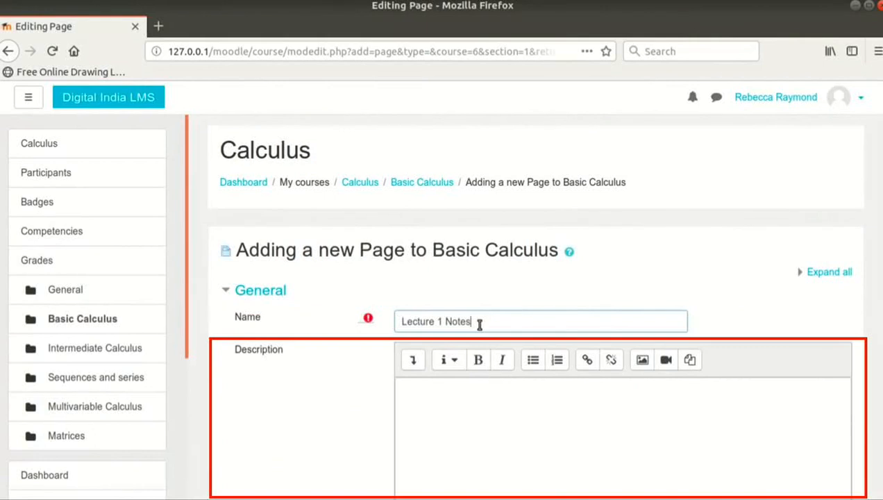
click(497, 403)
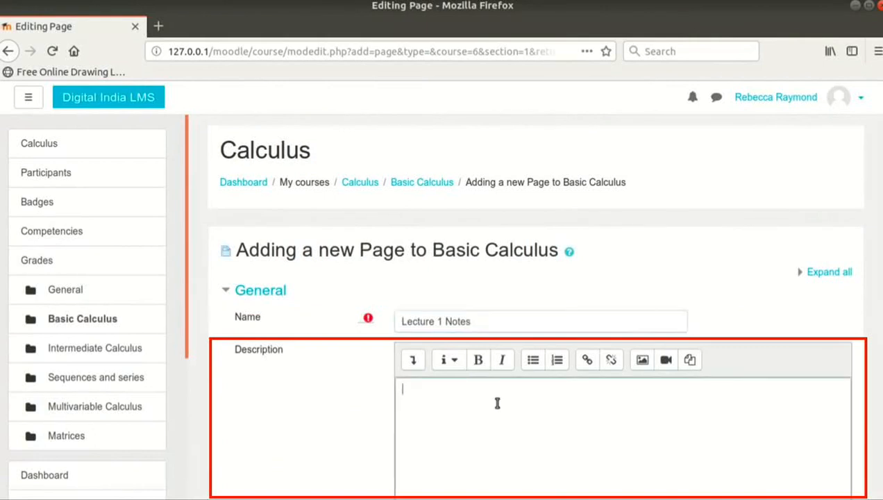
text(Involutes and construction of Involute of circle)
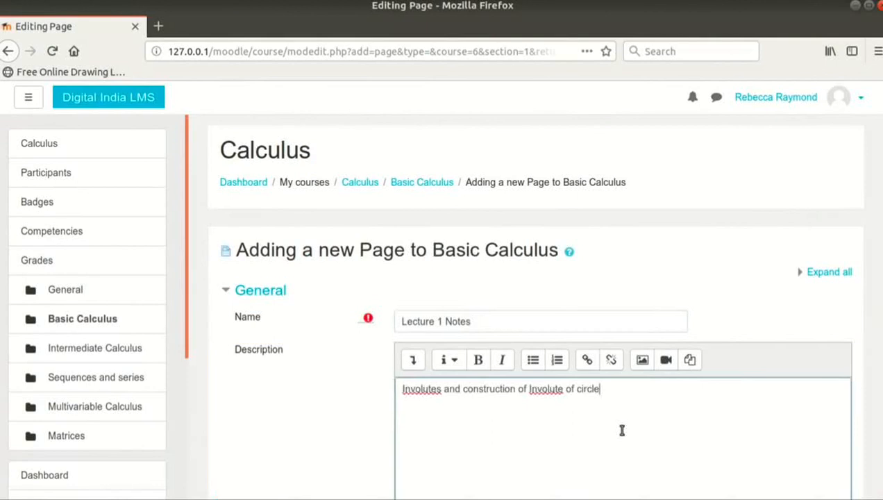
Step: Enable displaying the description on the course page and fill the page content with the lecture notes on the involute and its construction
scroll(618, 431, down, 3)
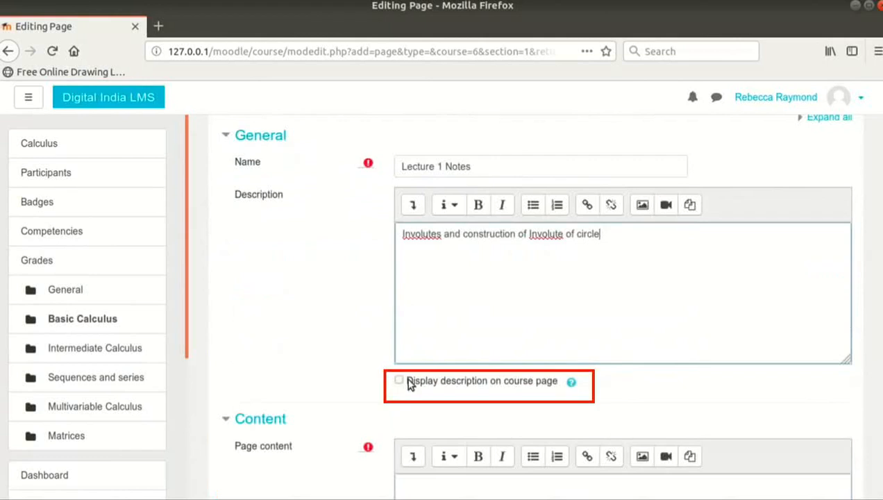
click(400, 381)
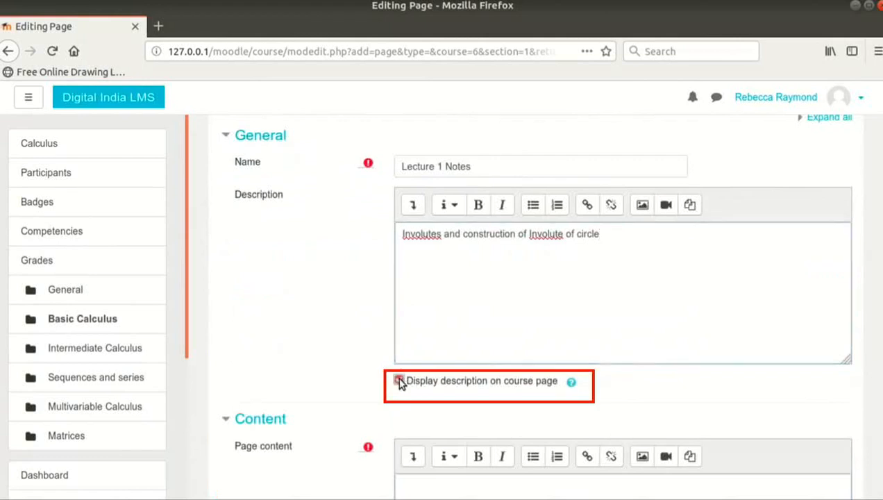
scroll(584, 264, down, 4)
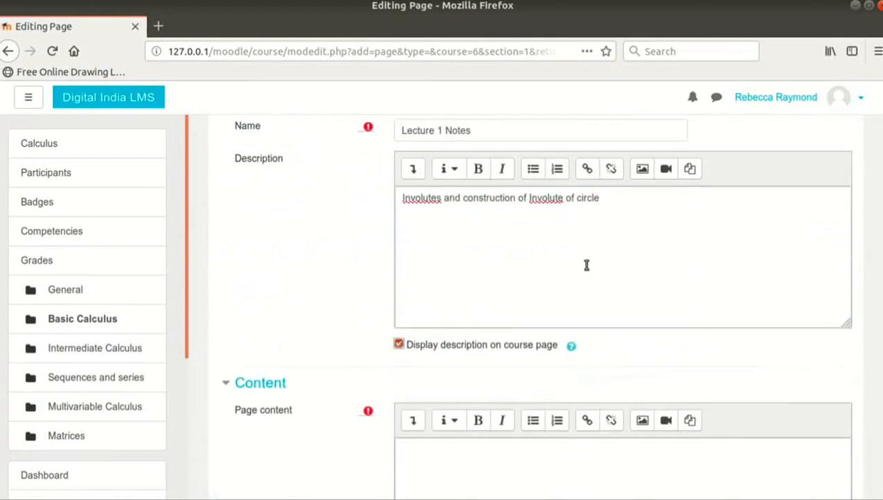
click(585, 335)
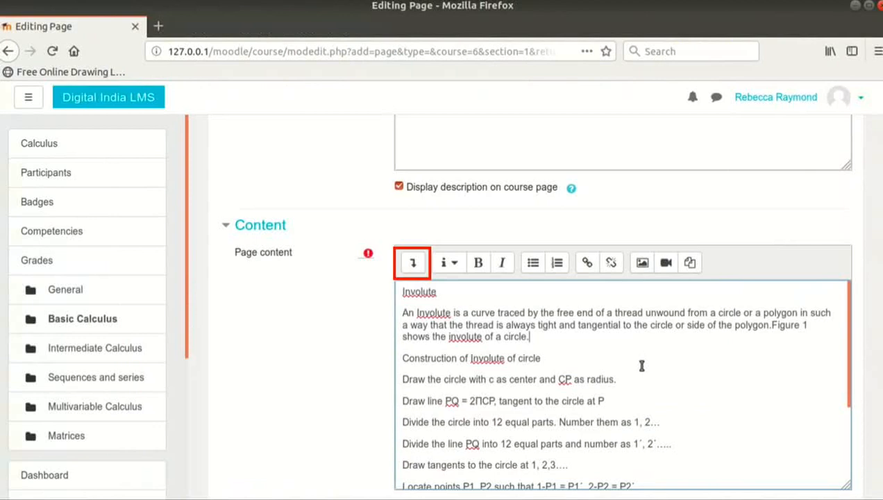
Step: Format the lines "Involute" and "Construction of Involute of circle" in the page content as medium headings
click(414, 264)
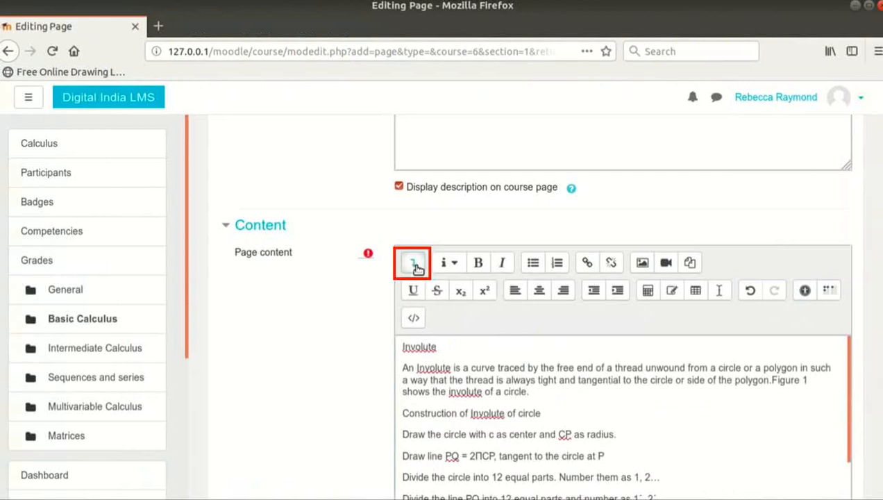
triple_click(569, 343)
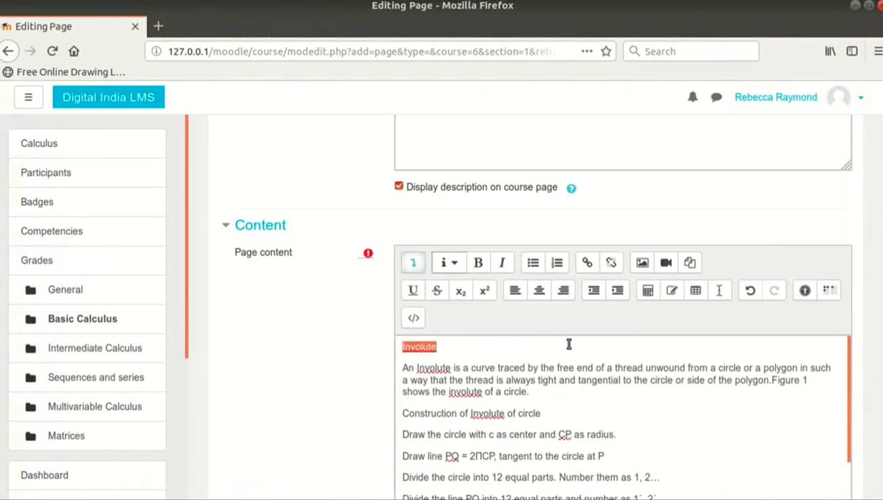
click(452, 265)
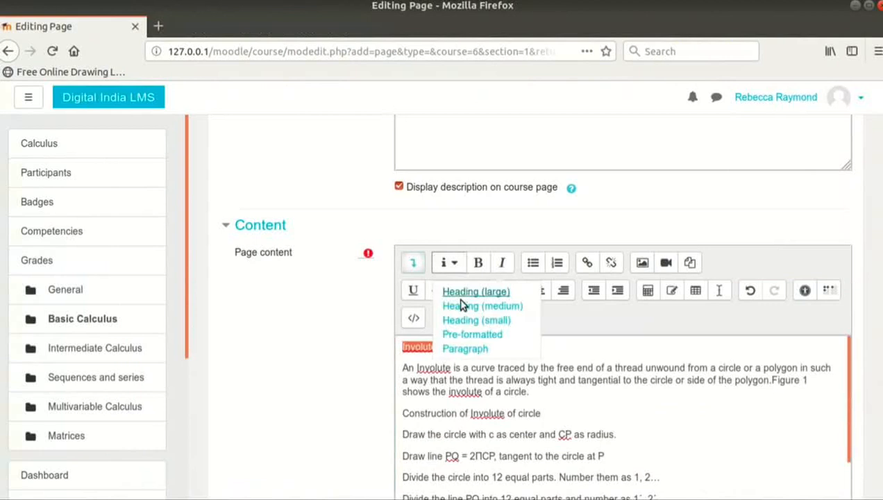
click(462, 307)
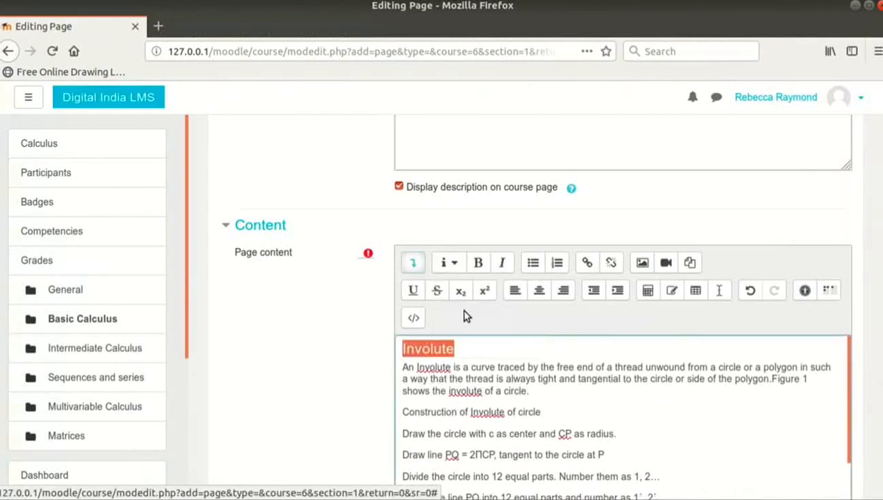
click(547, 411)
shift+click(405, 415)
click(451, 265)
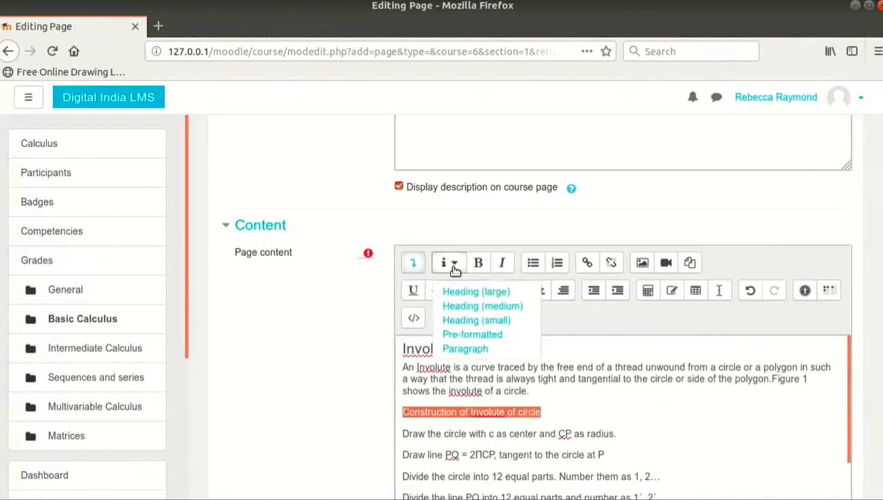
click(465, 306)
Step: Add a new line after the Involute paragraph and upload involutes-img1.png from the Course Material folder as an image there
click(564, 386)
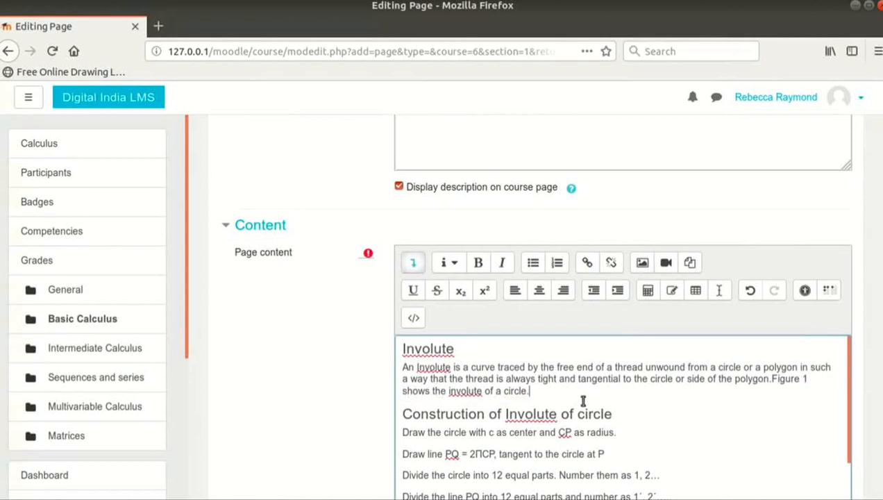
key(Return)
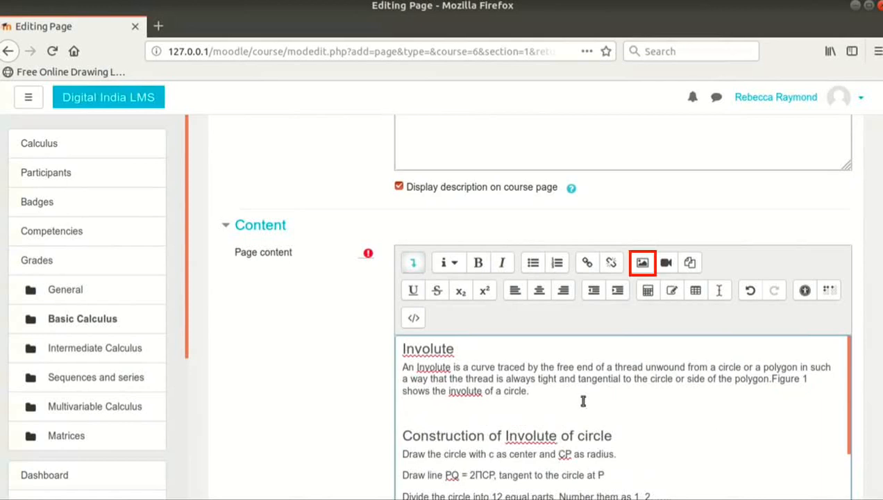
click(641, 262)
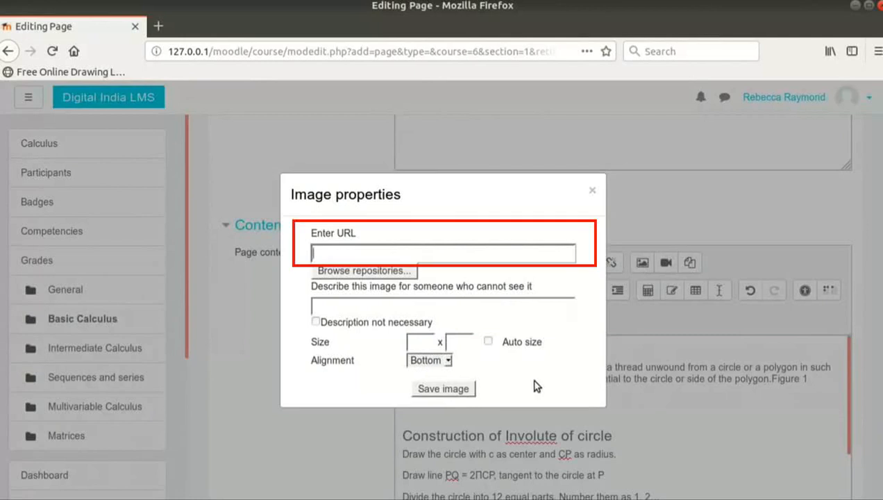
click(372, 271)
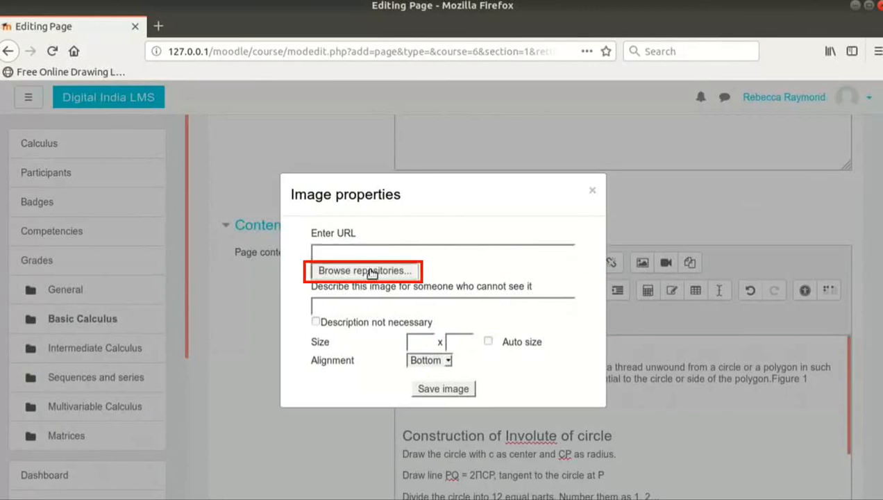
click(372, 271)
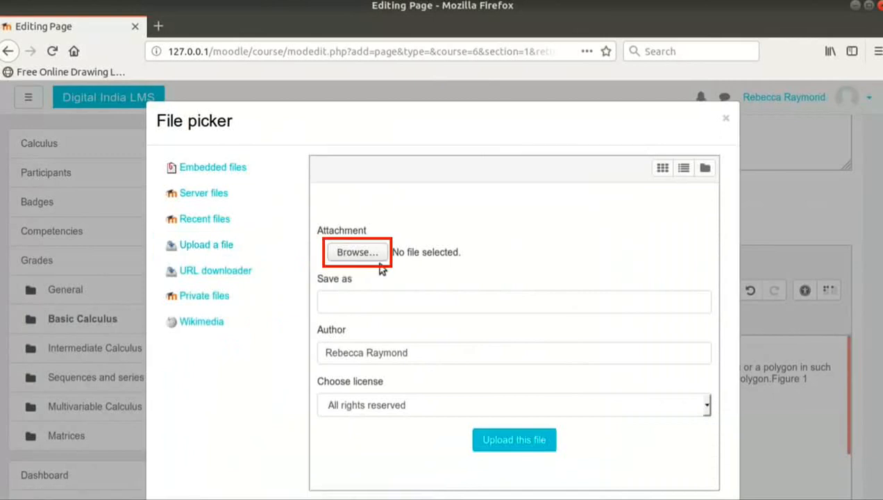
click(358, 252)
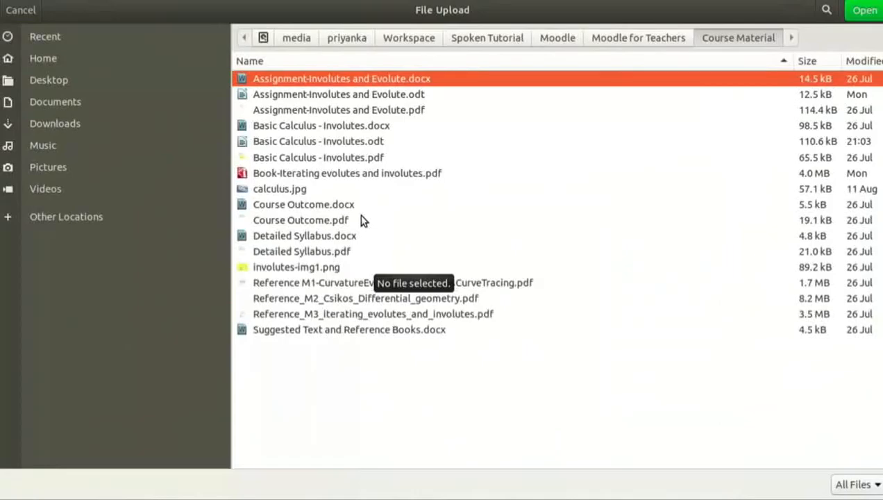
click(309, 269)
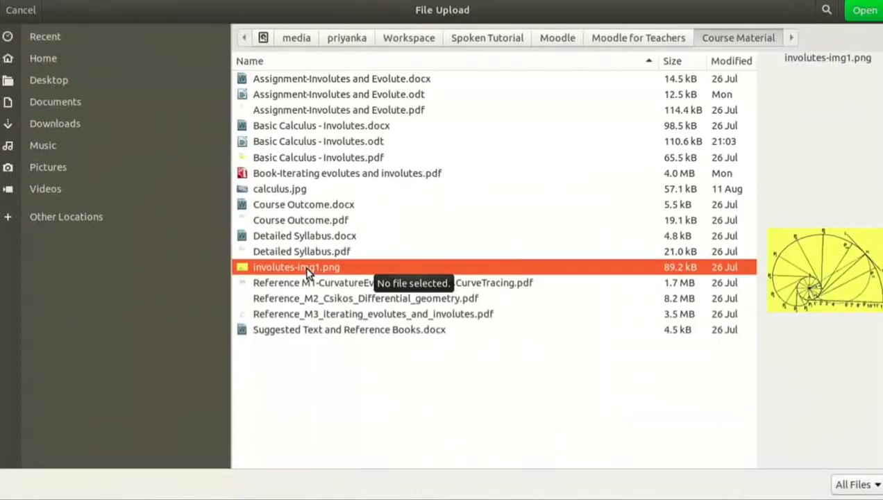
double_click(309, 269)
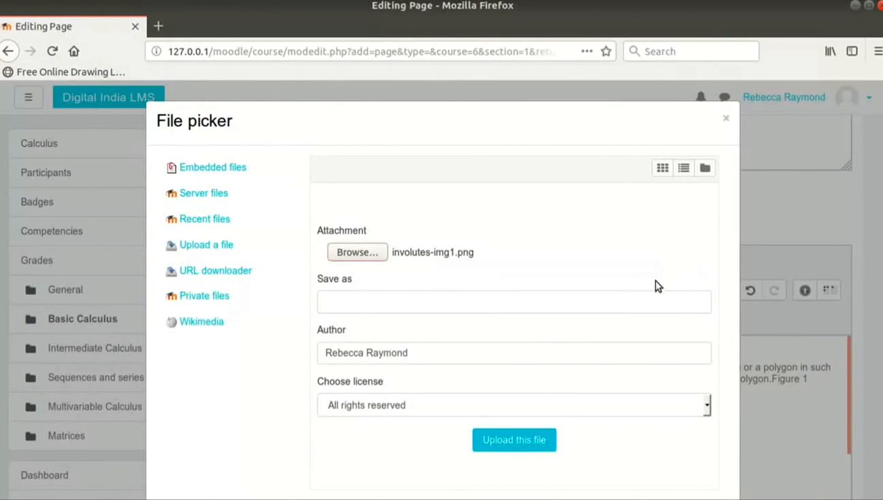
click(515, 441)
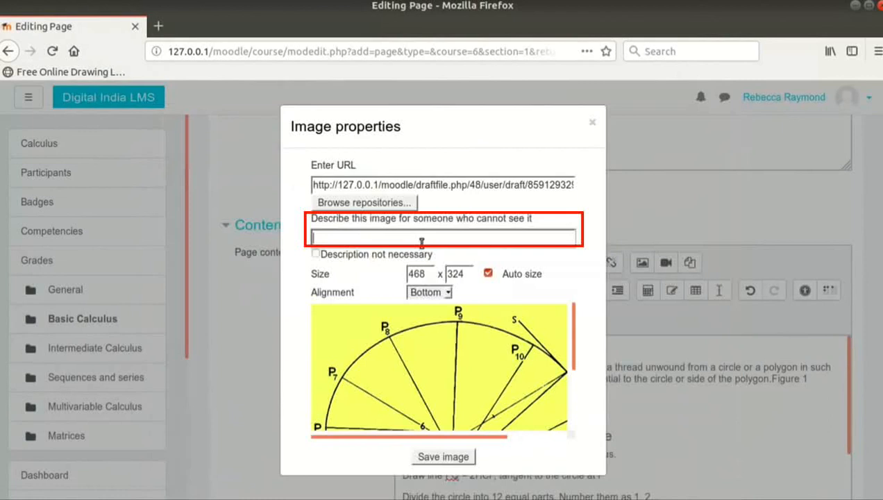
Step: Describe the image as "This is the involute of a circle" and save it into the page content
text(This is the involute of a circle)
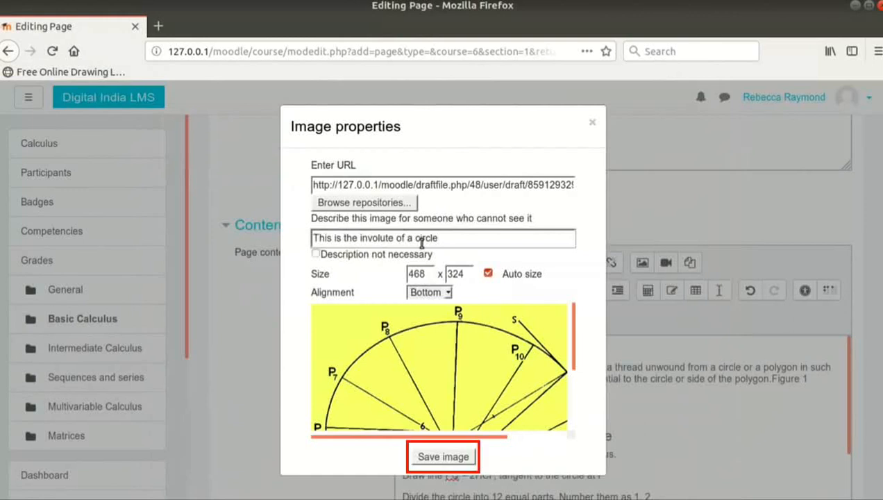
click(427, 457)
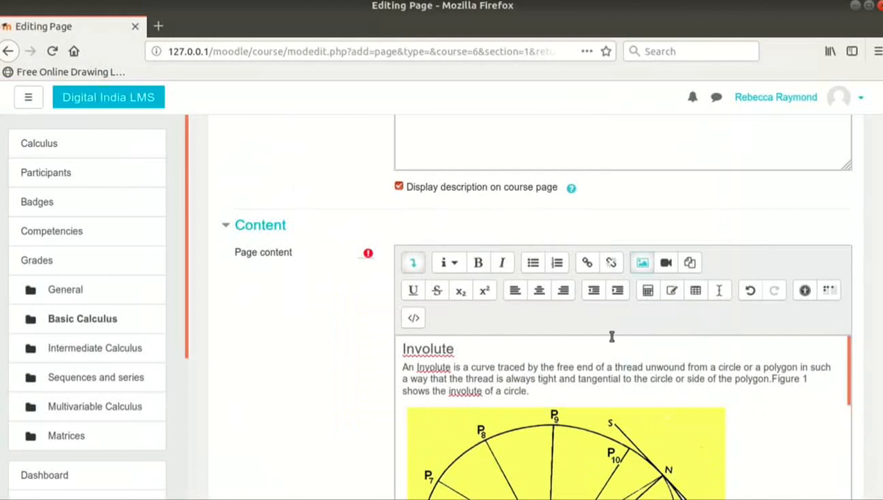
scroll(612, 338, down, 2)
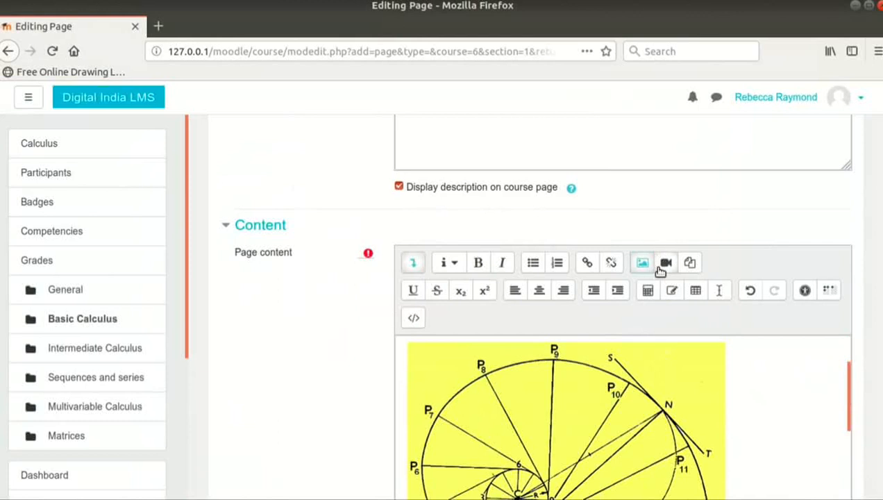
click(661, 268)
click(324, 282)
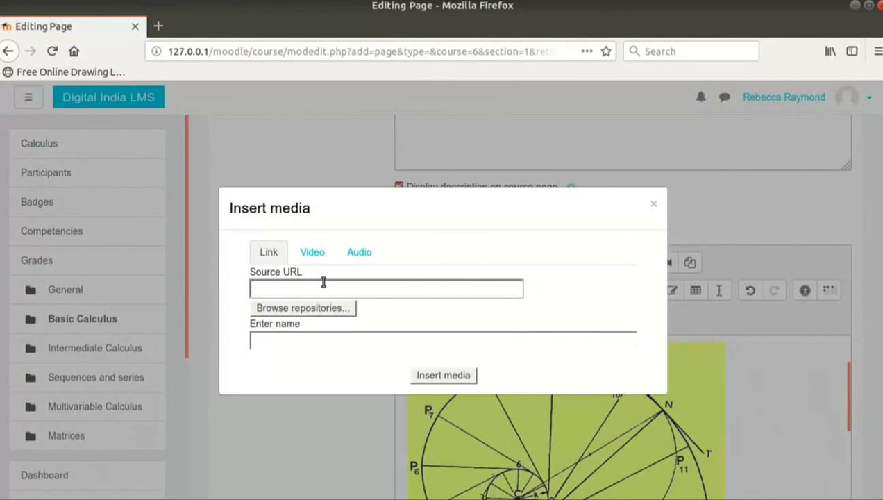
click(653, 204)
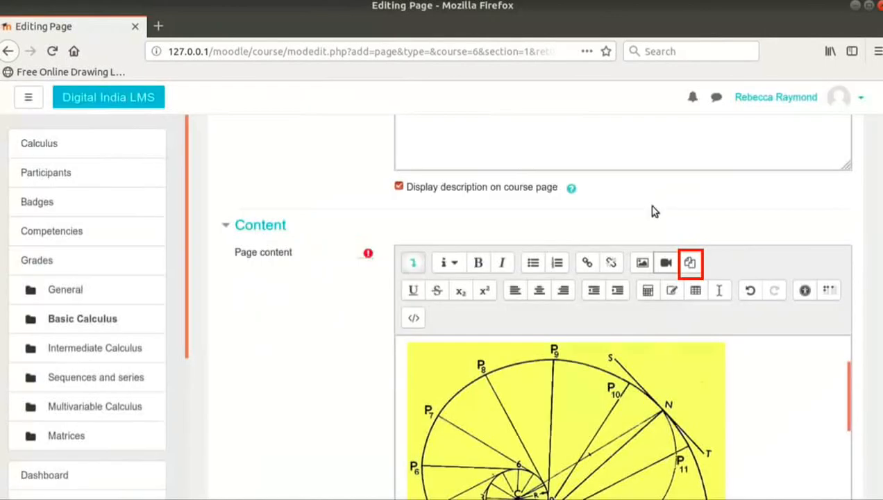
Step: Open the file manager for the page content and look at the server files available in its file picker
click(690, 264)
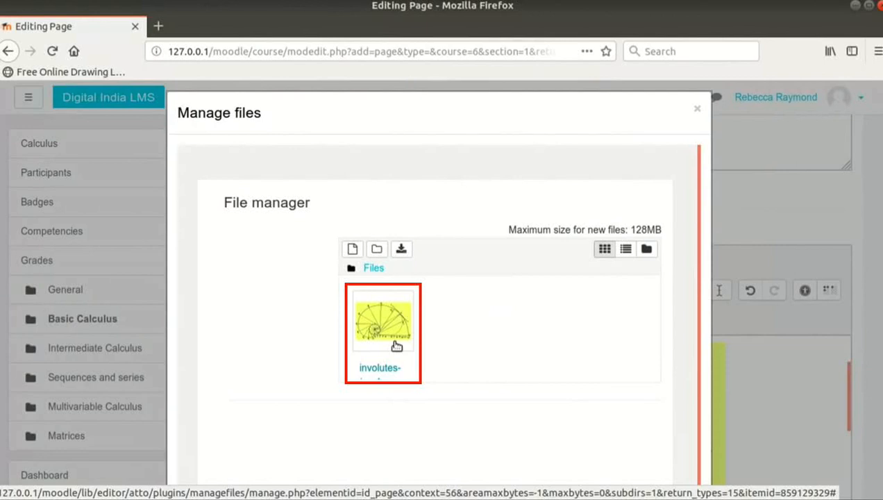
click(353, 250)
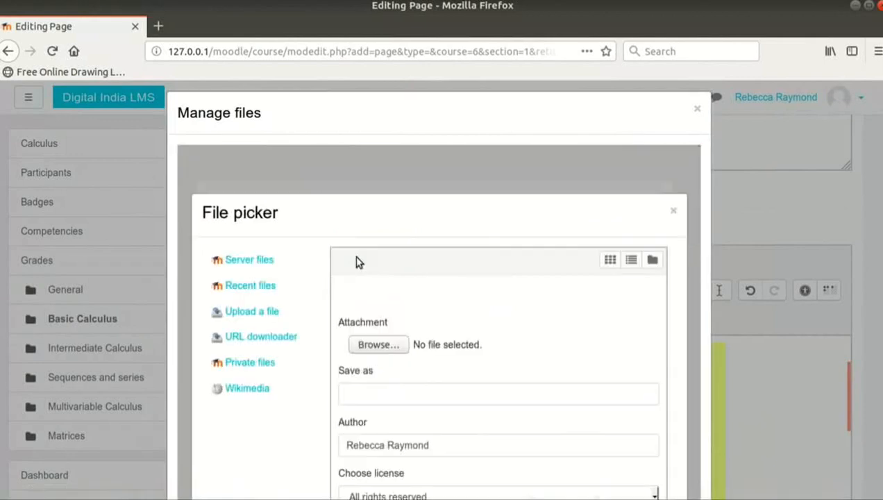
click(264, 263)
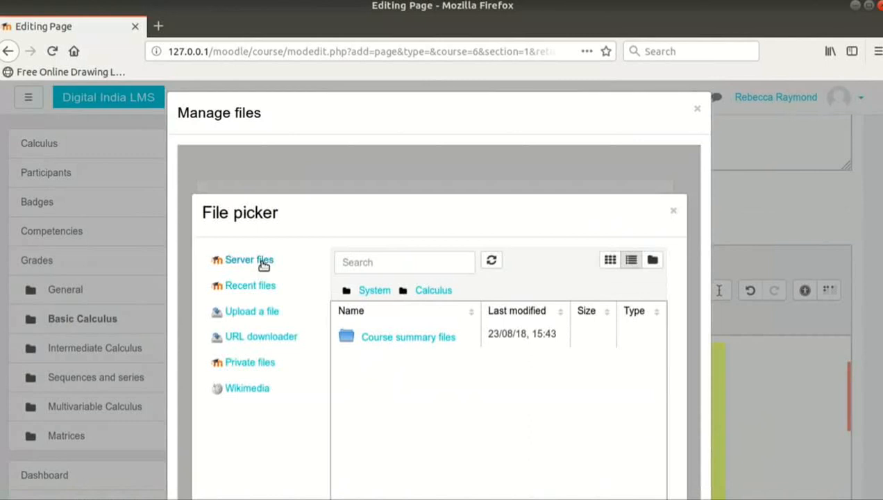
click(674, 212)
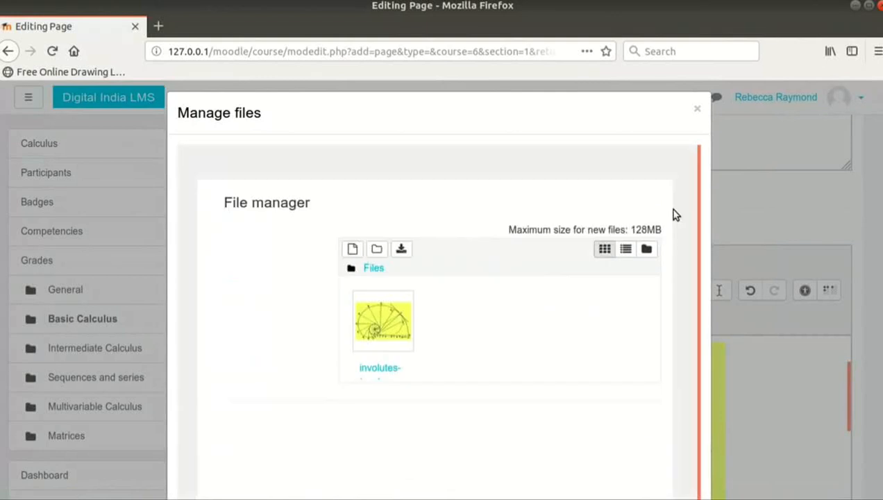
Step: Create a folder named Assignments in the file manager and add Assignment-Involutes and Evolute.odt from the Course Material folder to it
click(380, 252)
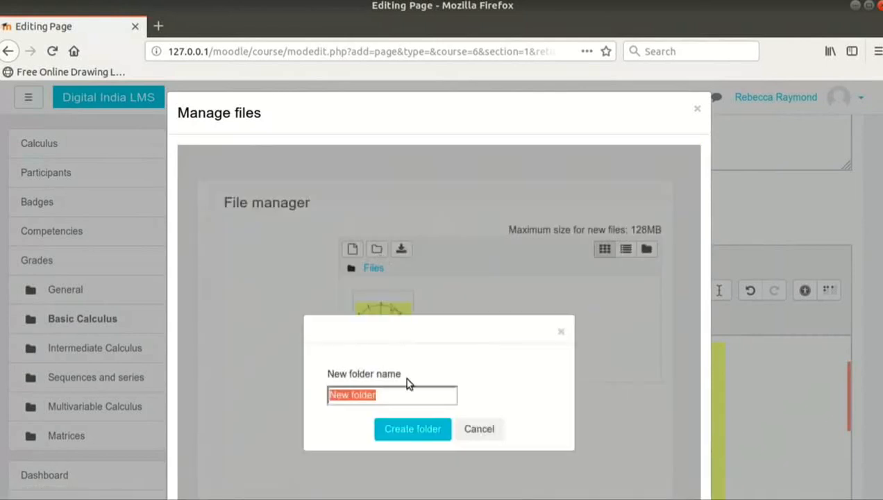
text(Assignments)
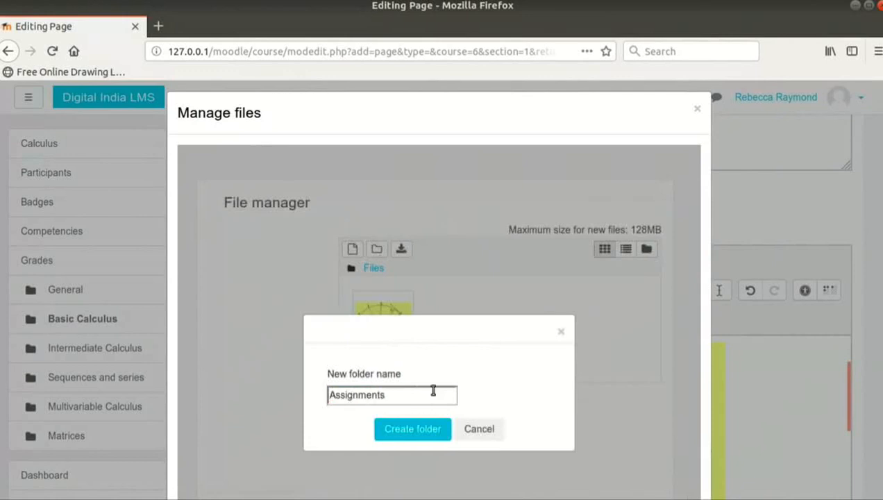
click(408, 429)
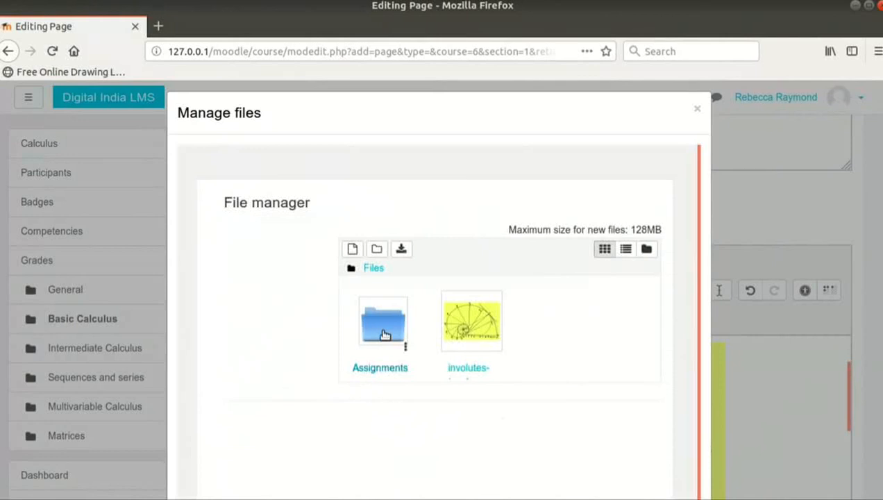
click(383, 332)
key(alt+Tab)
drag(264, 93, 459, 316)
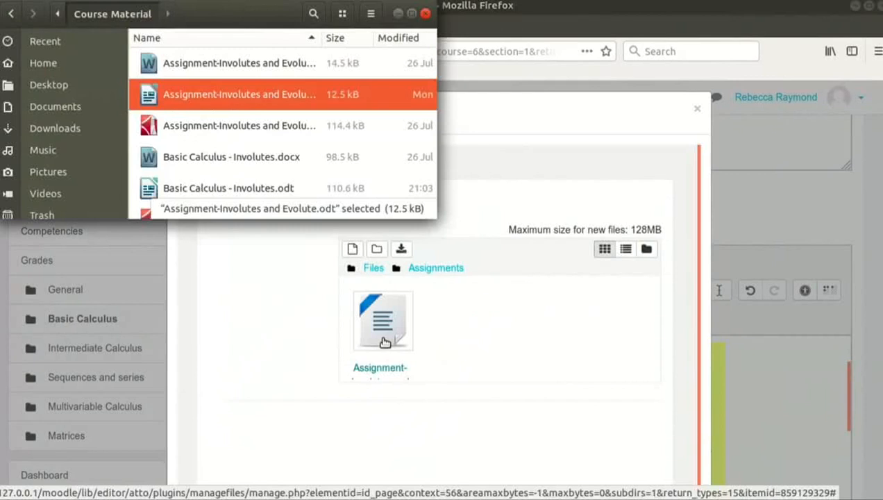
Step: Examine the name and author details of Assignment-Involutes and Evolute.odt in the Assignments folder, leaving them unedited
click(384, 341)
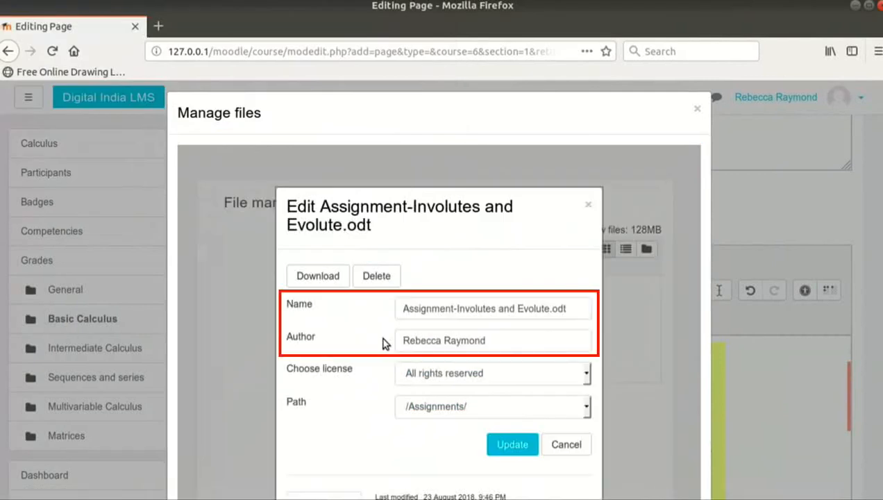
click(449, 308)
click(454, 344)
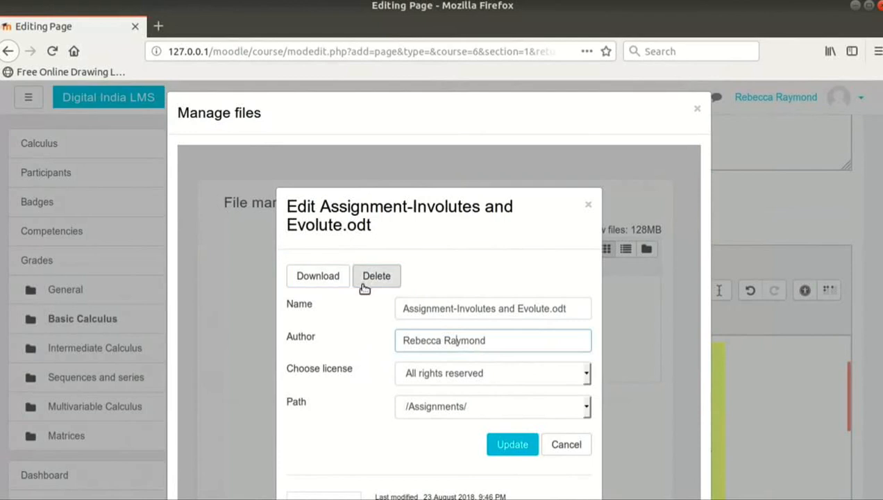
click(566, 446)
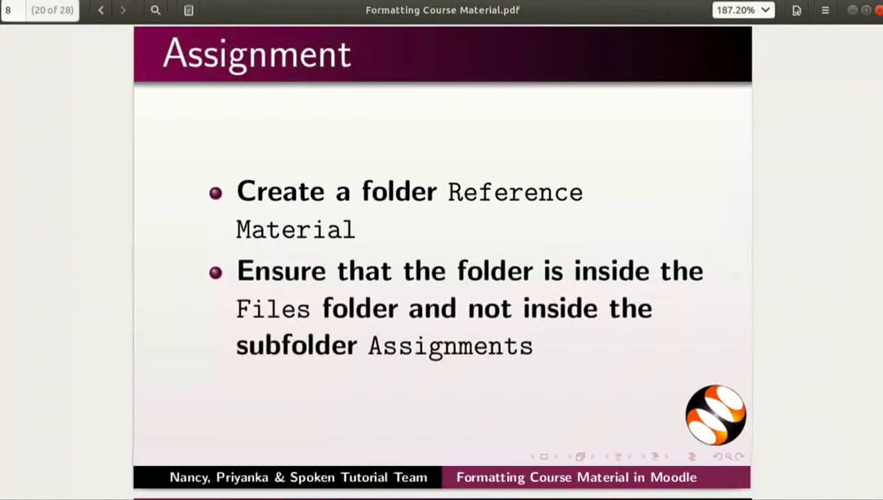
key(Page_Down)
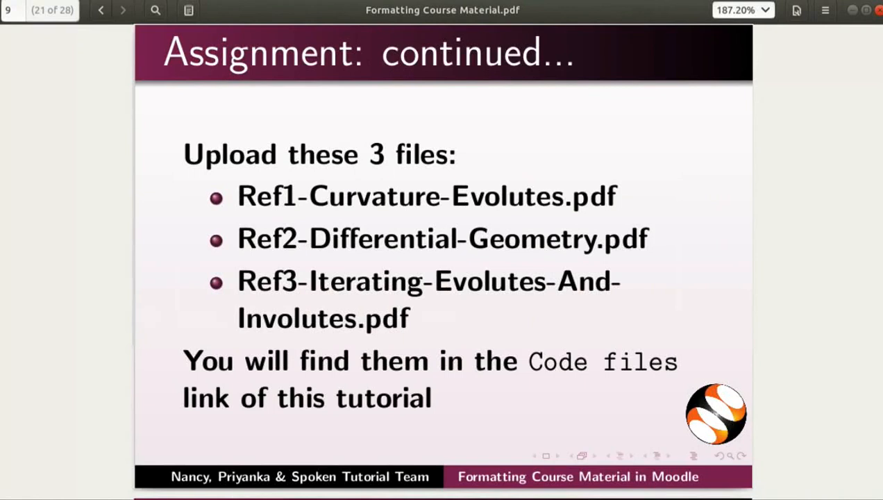
key(Page_Up)
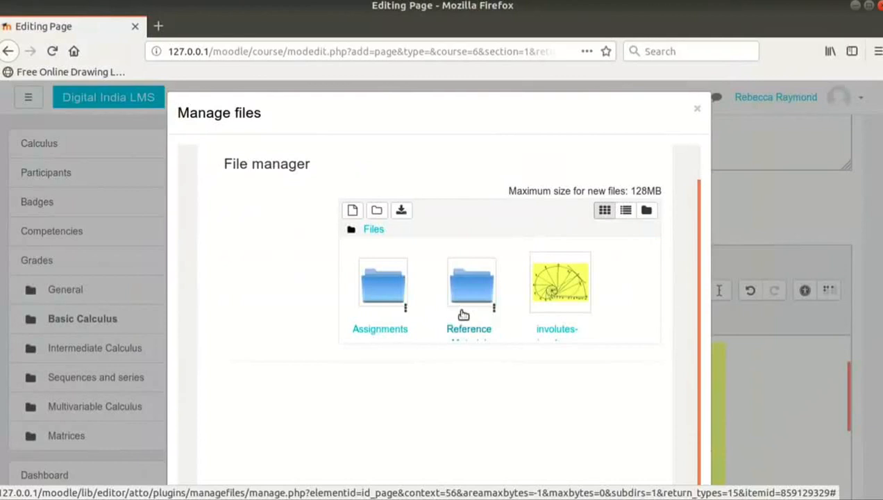
Step: Leave the file manager and insert the equation \rho=R ( \theta + \frac{ \pi }{2} ) into the page content using the equation editor
scroll(464, 315, down, 1)
scroll(591, 256, down, 1)
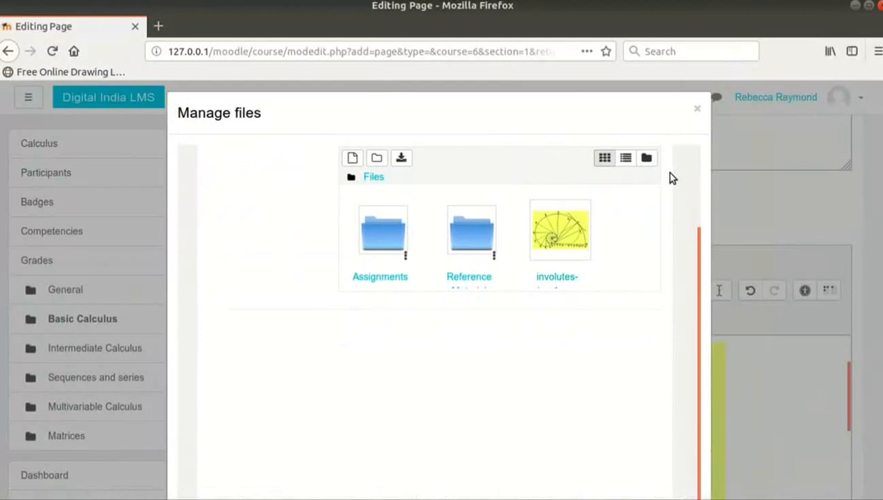
click(699, 112)
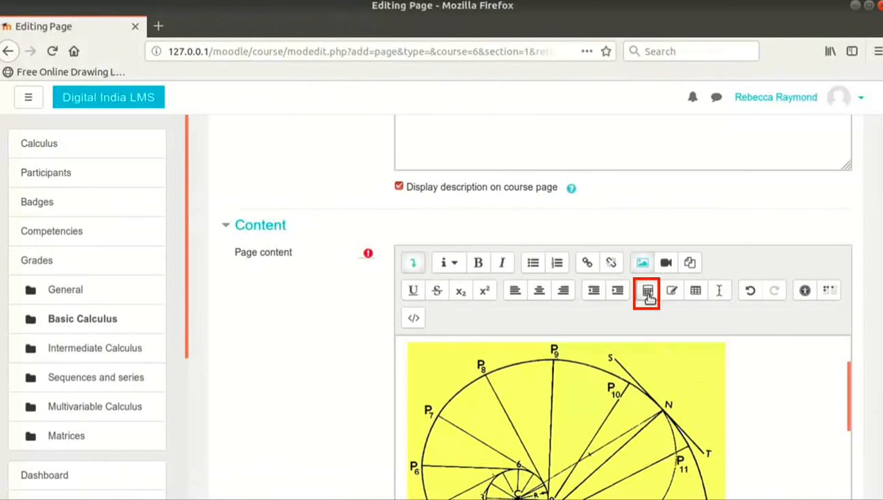
click(647, 292)
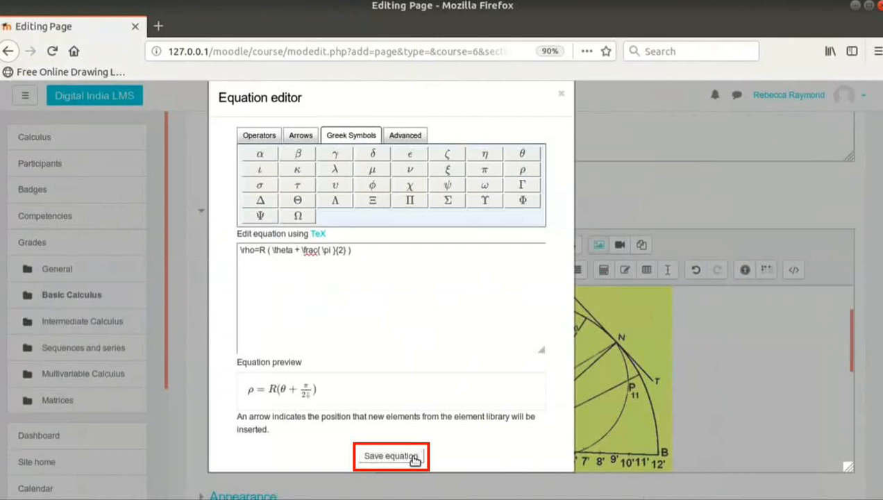
click(391, 457)
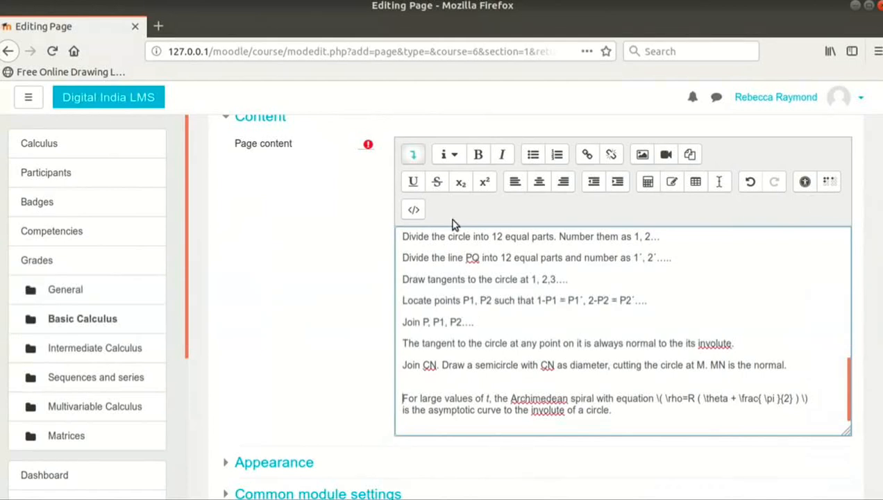
Step: View the HTML source of the page content and return to the formatted view
click(414, 212)
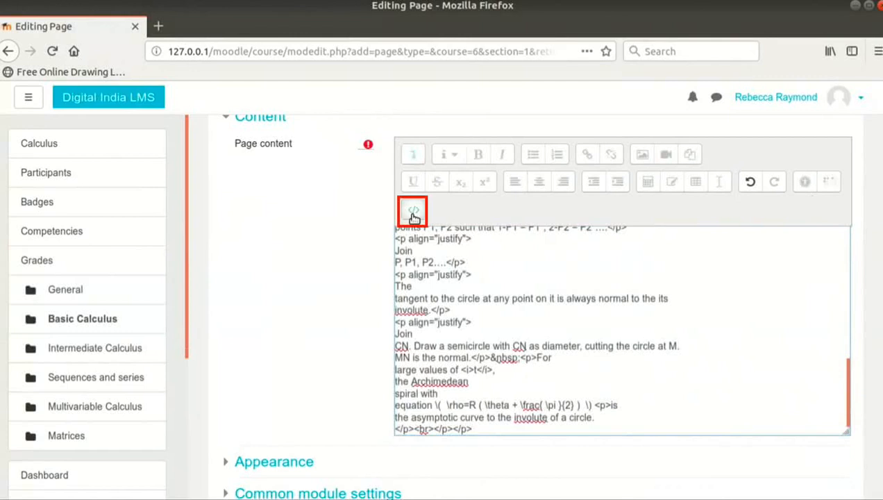
click(414, 212)
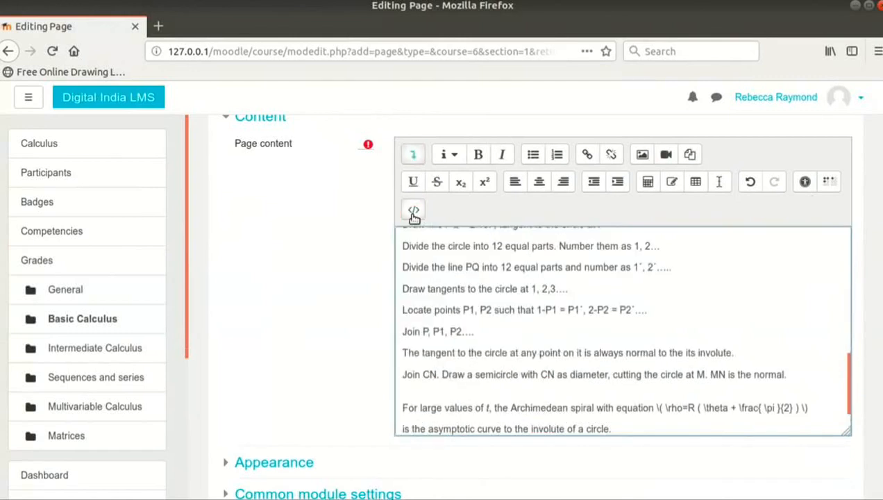
Step: Format the lines under "Construction of Involute of circle" as a numbered list, and save and display the page
scroll(604, 304, up, 3)
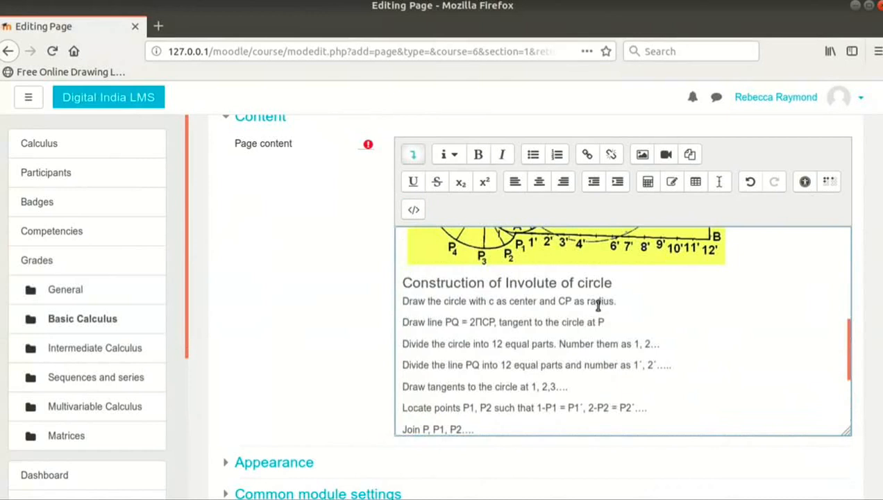
scroll(764, 347, up, 5)
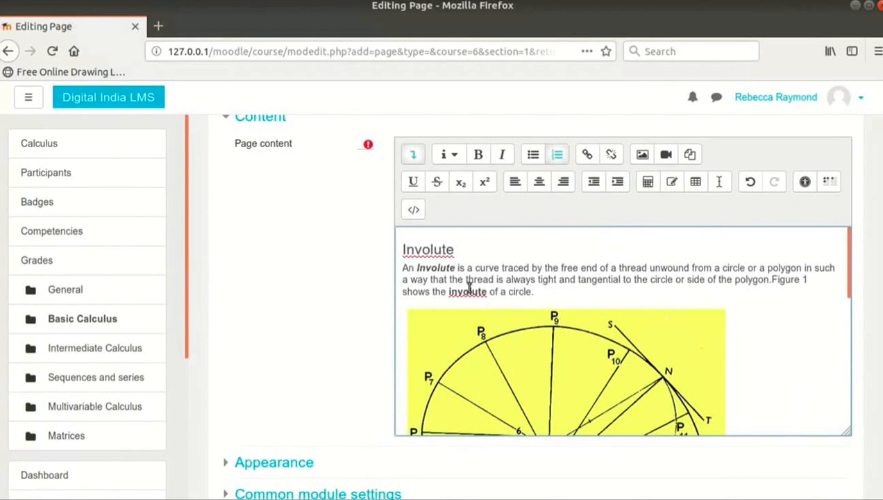
scroll(749, 337, down, 5)
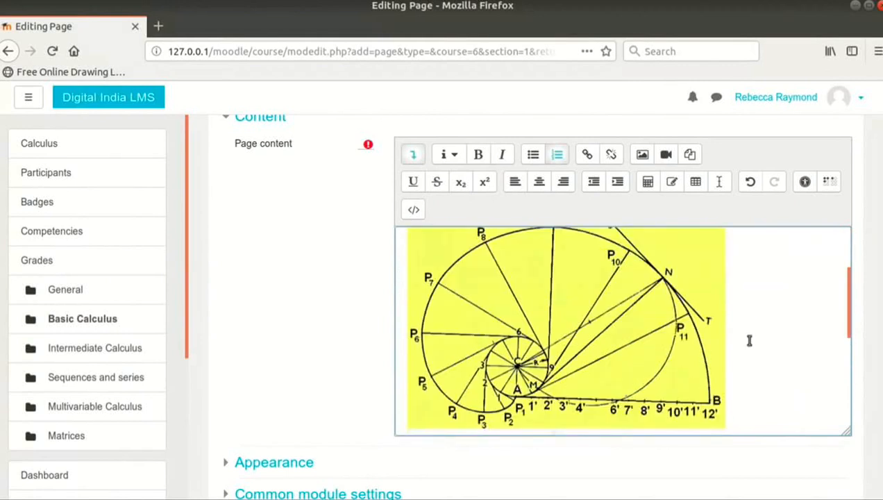
scroll(749, 341, down, 1)
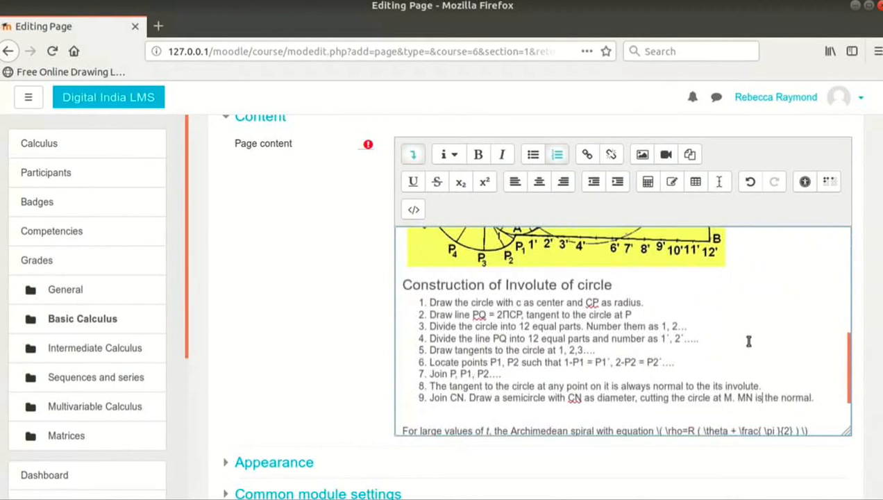
scroll(748, 341, down, 2)
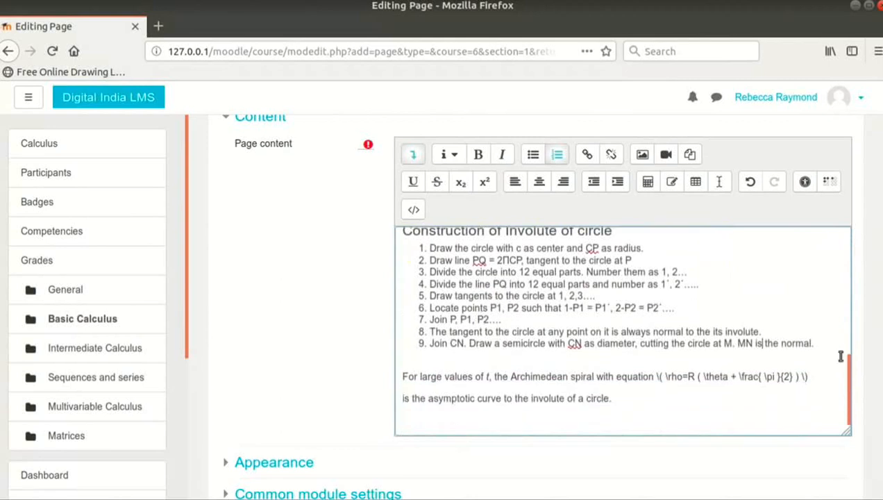
scroll(848, 359, down, 5)
scroll(857, 370, down, 1)
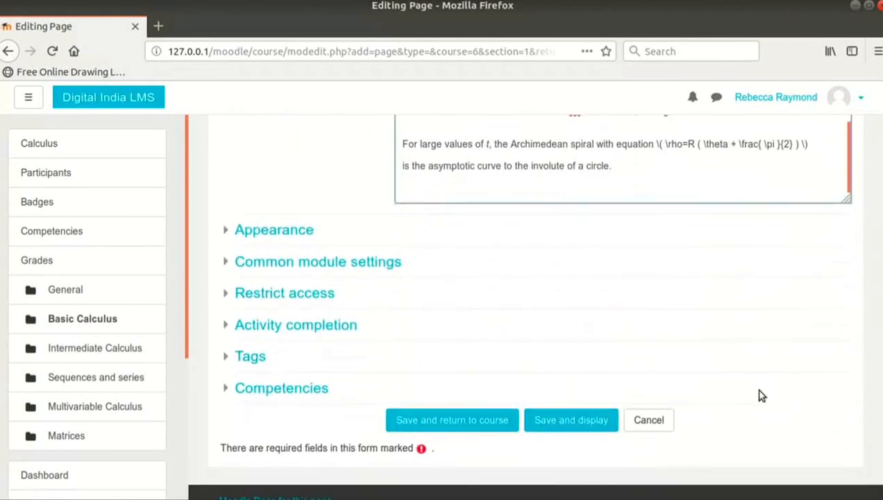
click(570, 420)
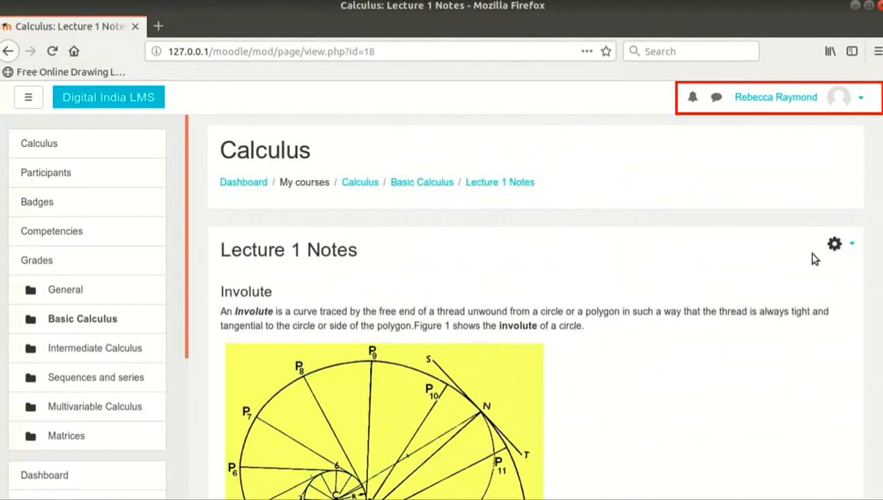
Step: Log out of the current account and review the Lecture 1 Notes page from another user's account
click(864, 98)
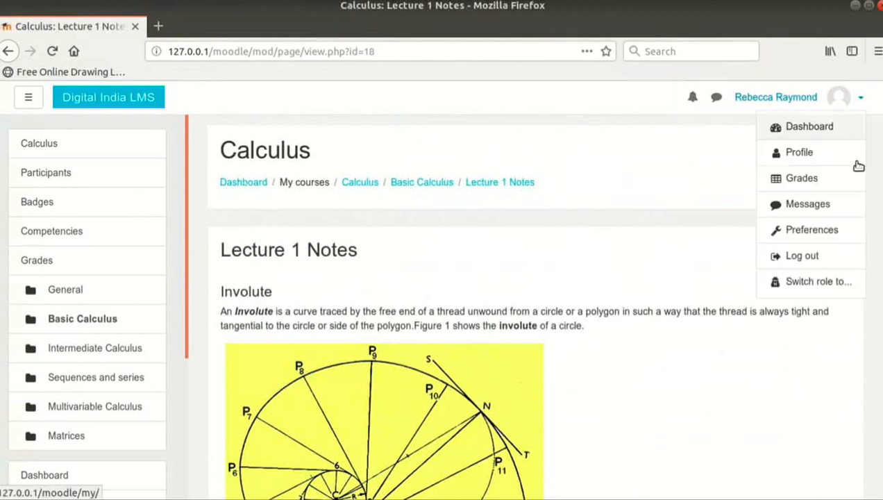
click(802, 256)
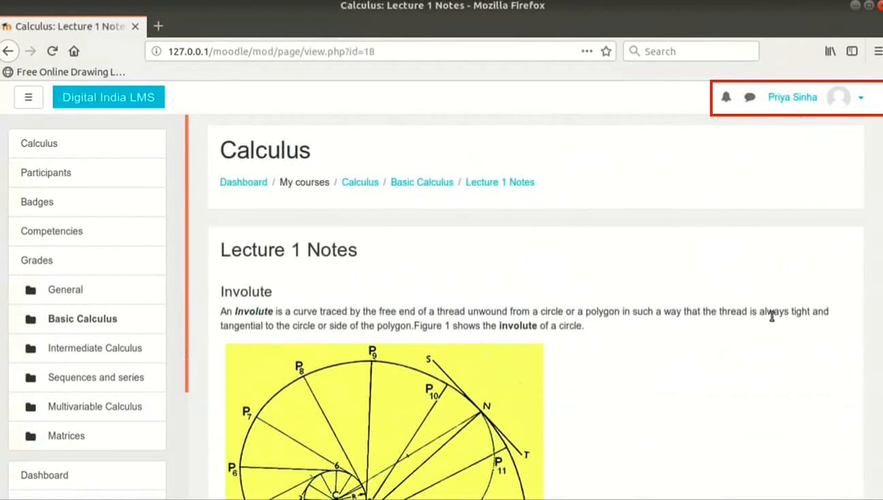
scroll(762, 314, down, 4)
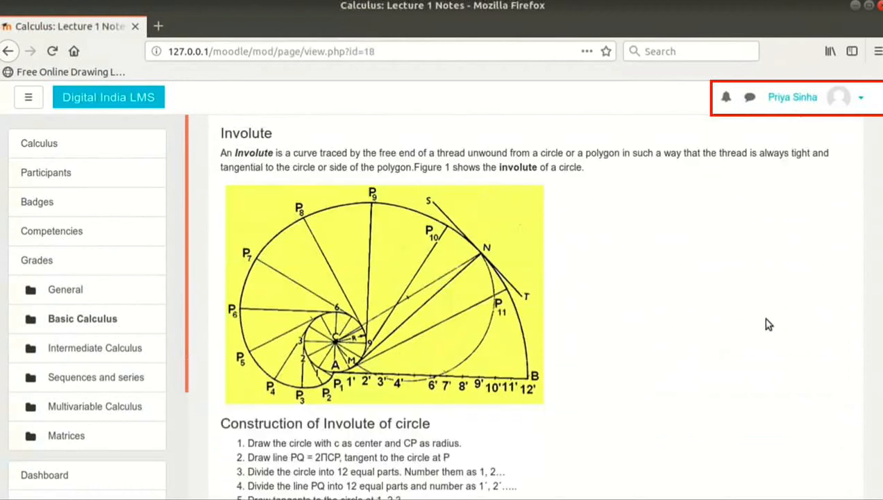
scroll(767, 321, down, 6)
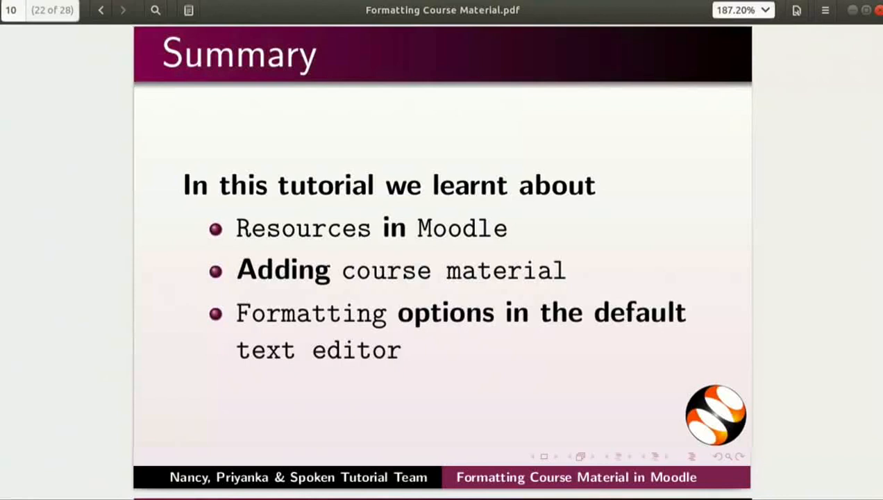
key(Page_Down)
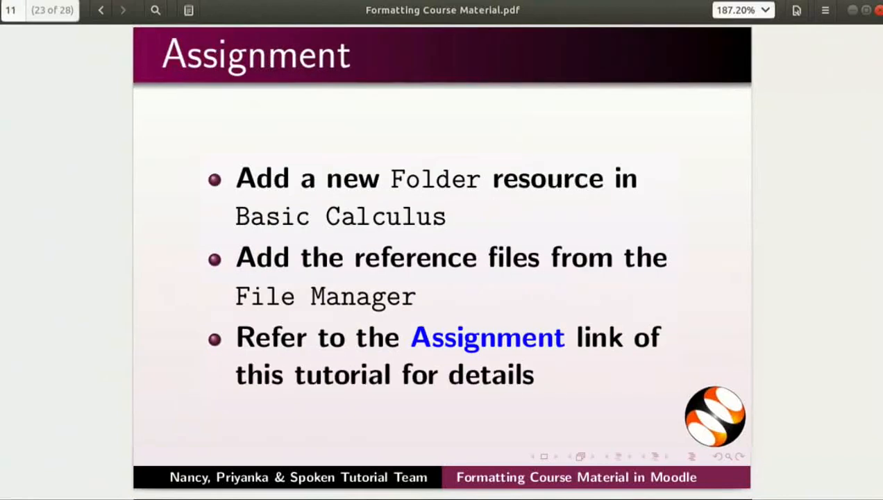